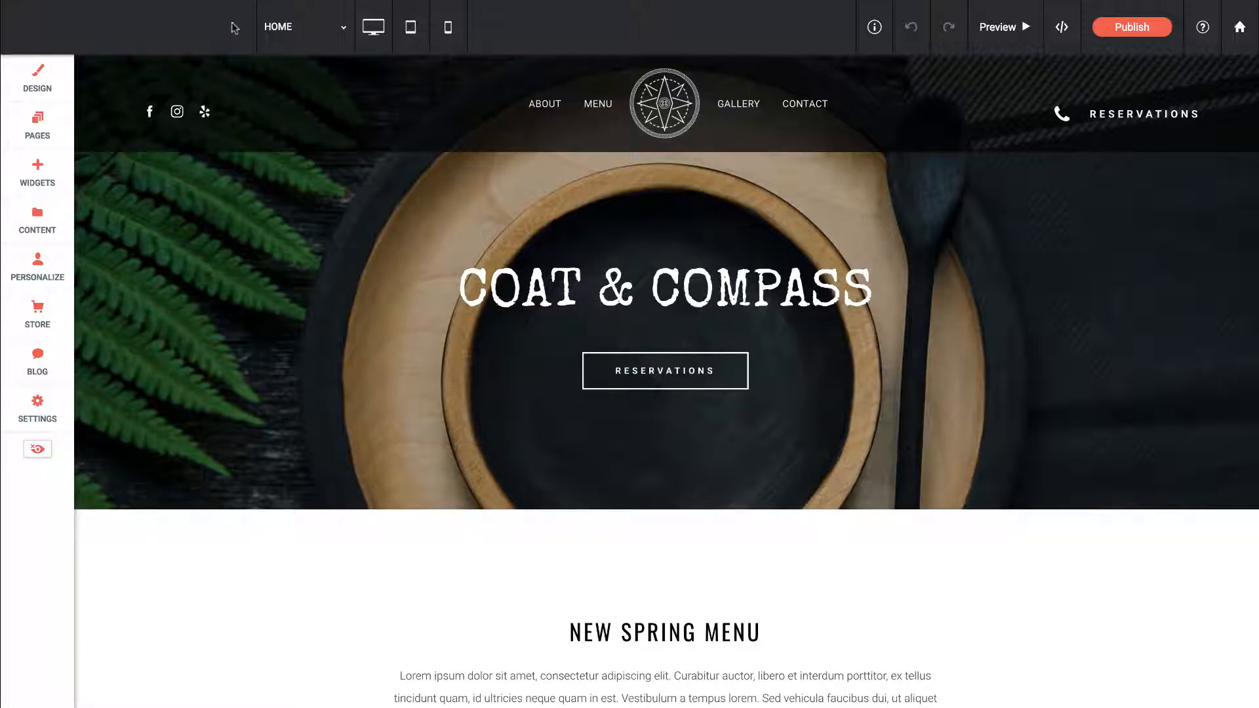
Step: Look through the site's page list and the developer mode code, and return to the visual editor
left_click(344, 32)
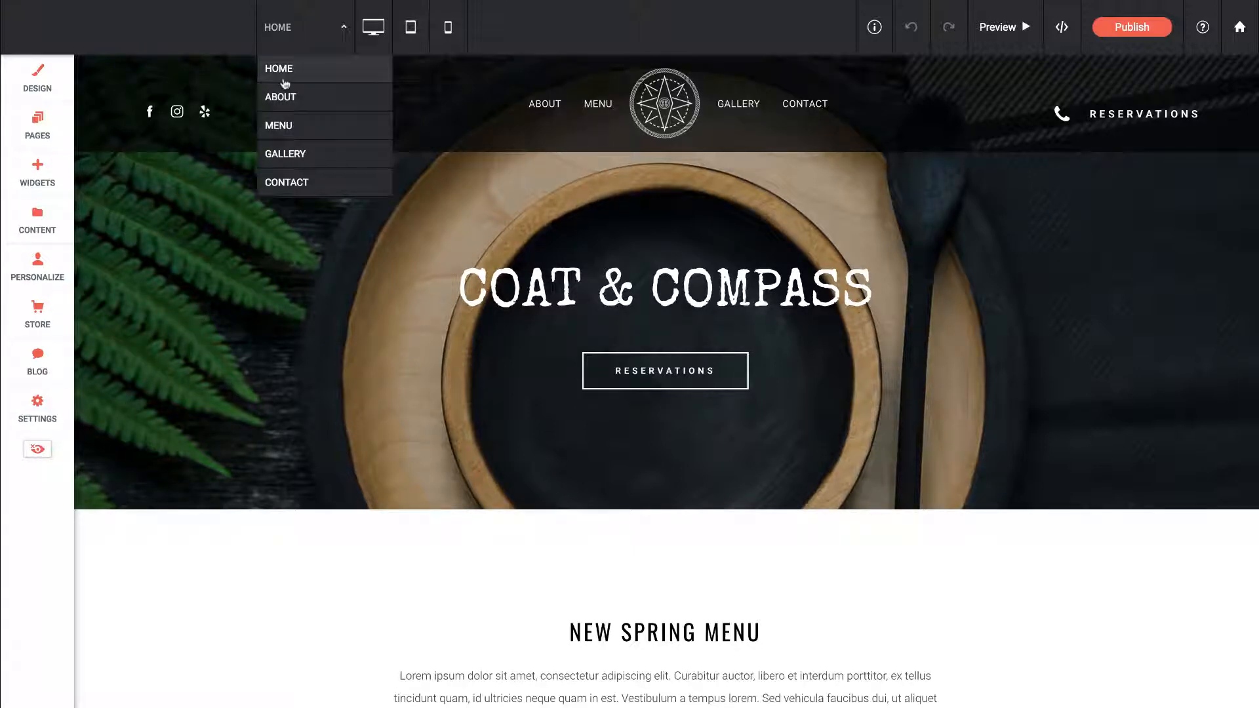
left_click(342, 33)
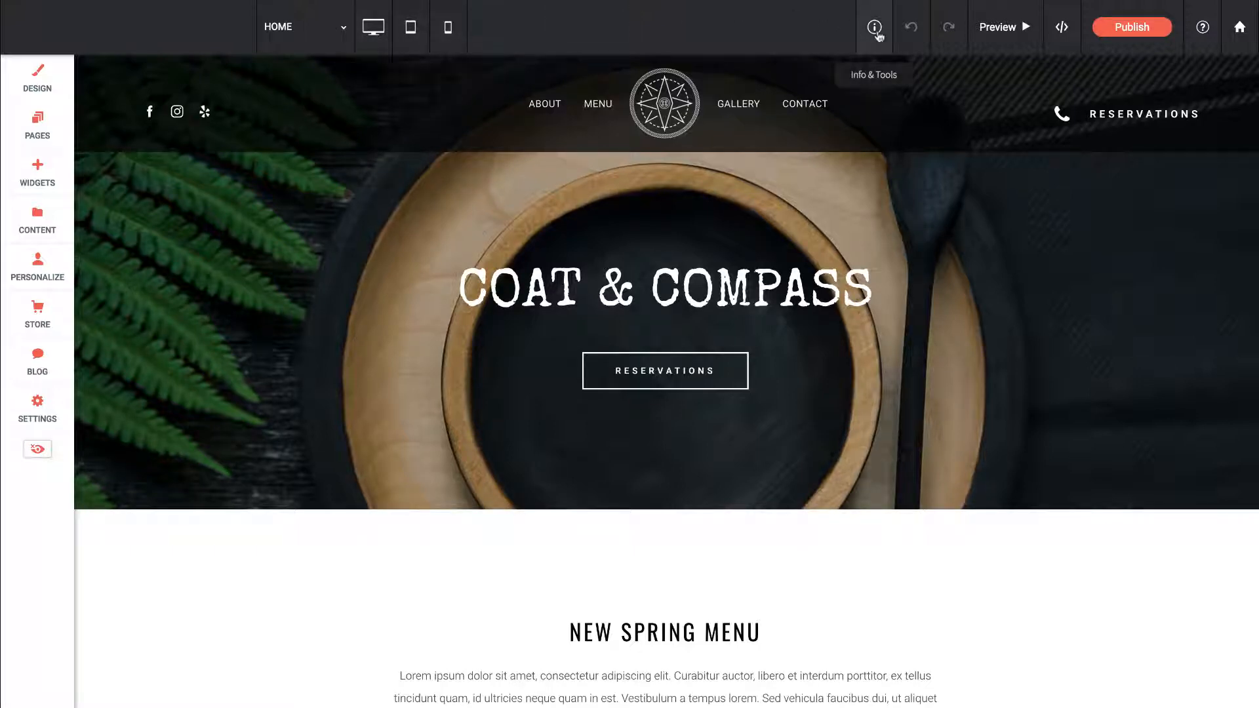
left_click(1062, 29)
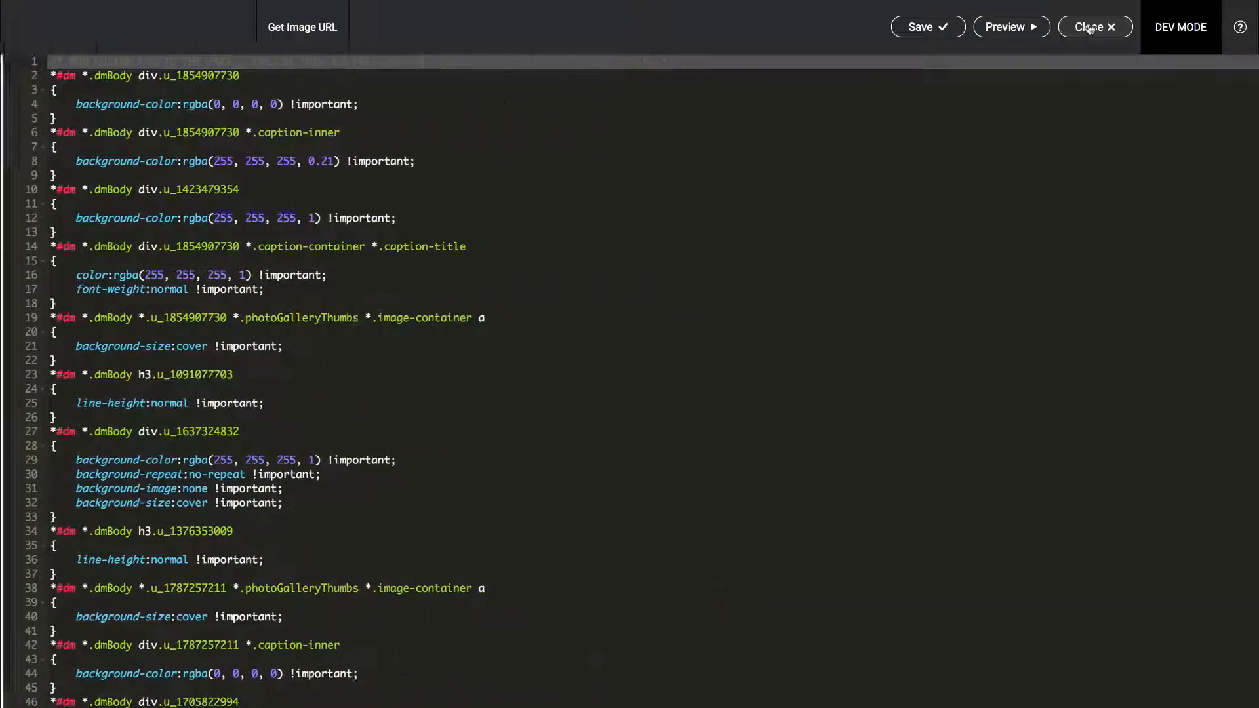
left_click(1088, 29)
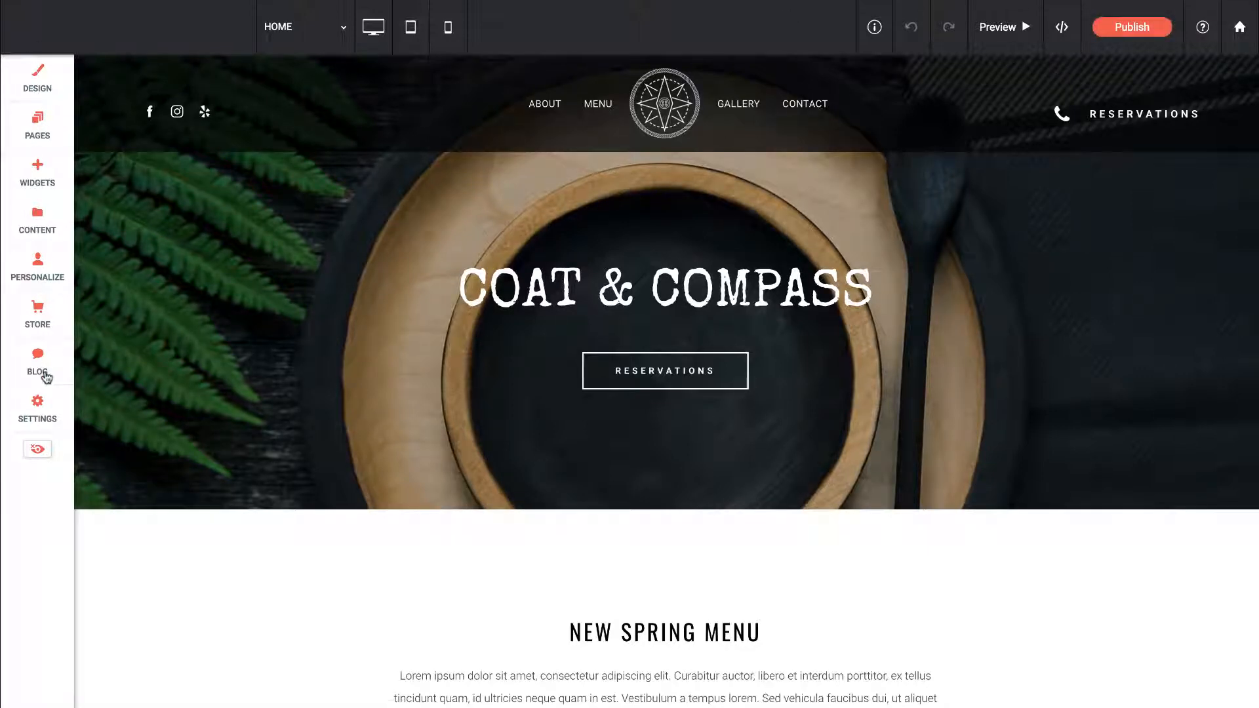
Step: Look over the global design settings, the site's pages and popups, and the available widgets
left_click(35, 88)
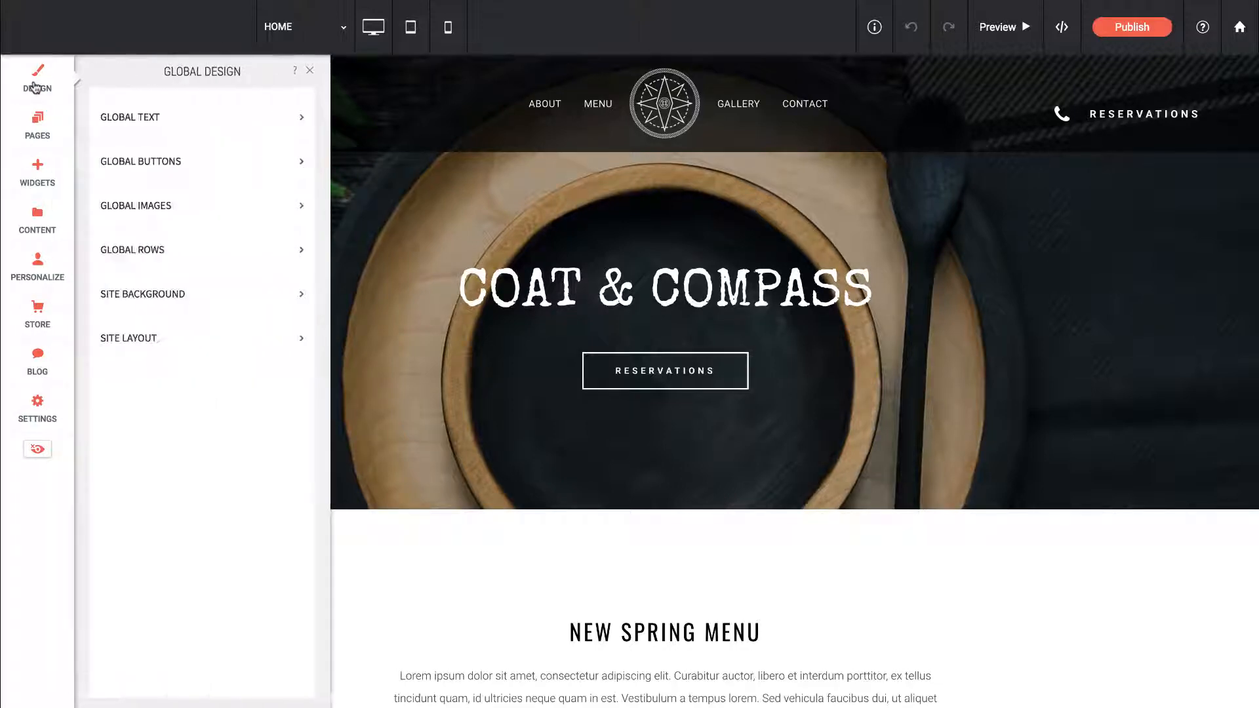
left_click(37, 128)
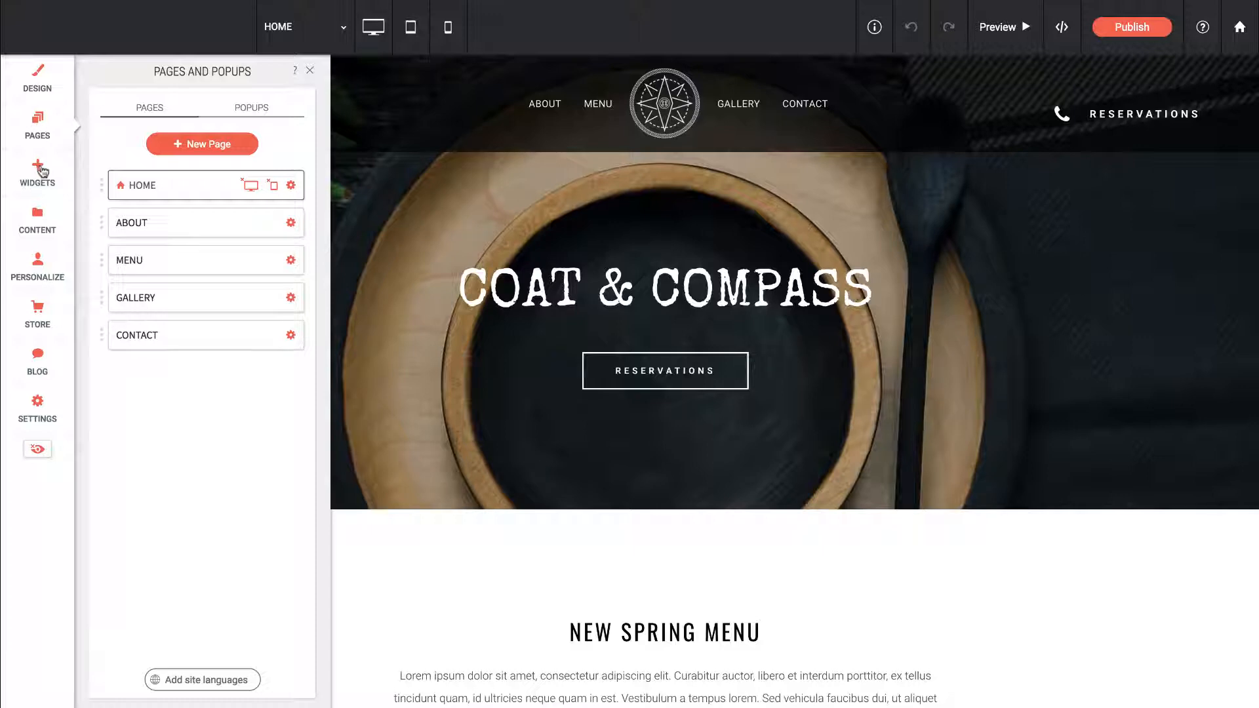
left_click(41, 171)
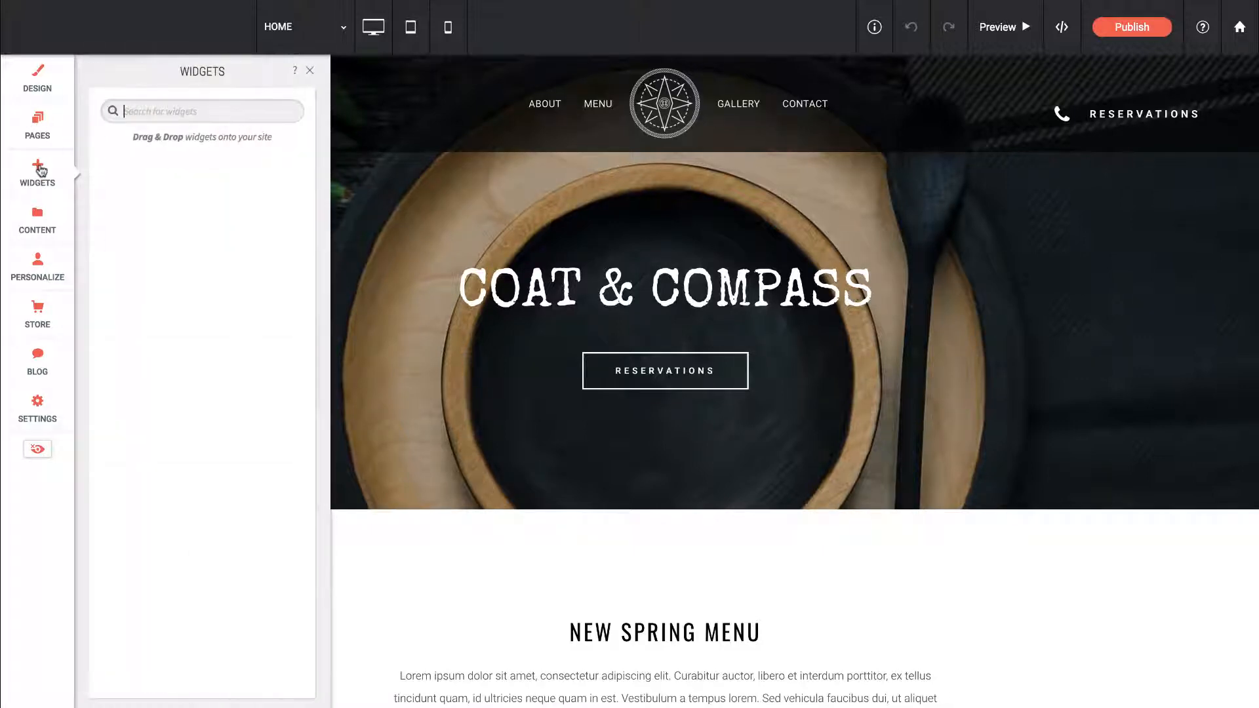
scroll(254, 271, "down", 5)
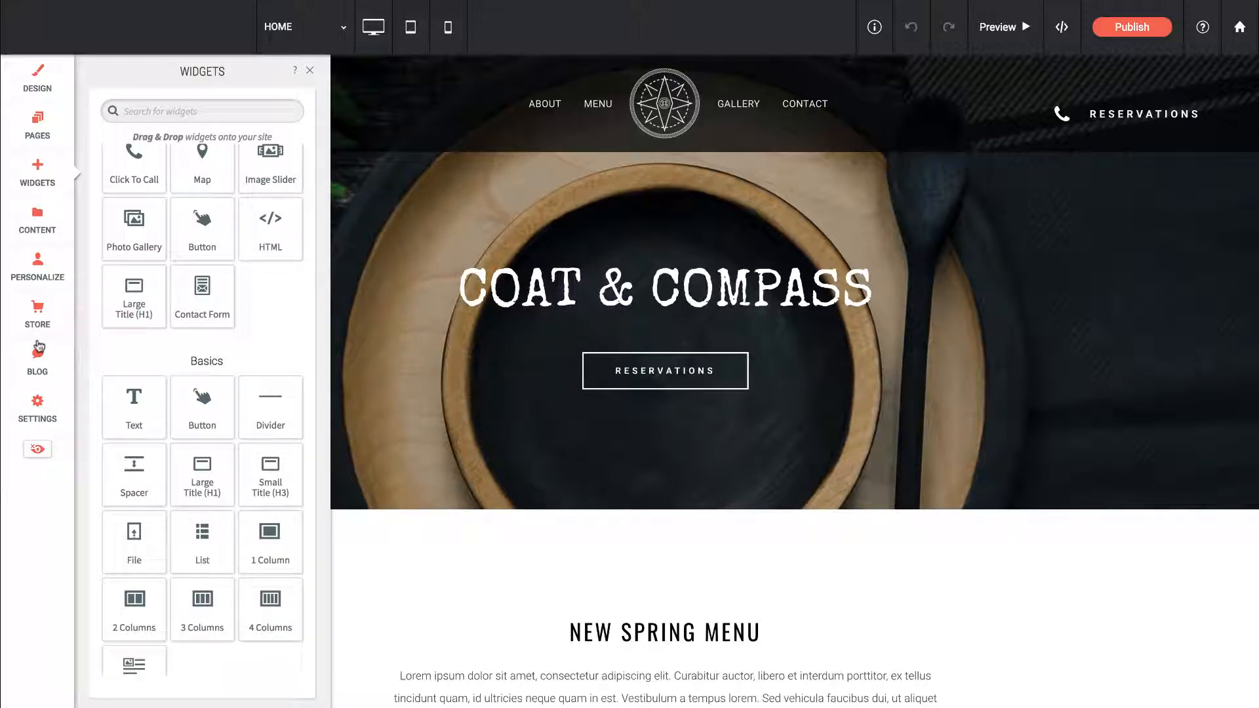
left_click(310, 72)
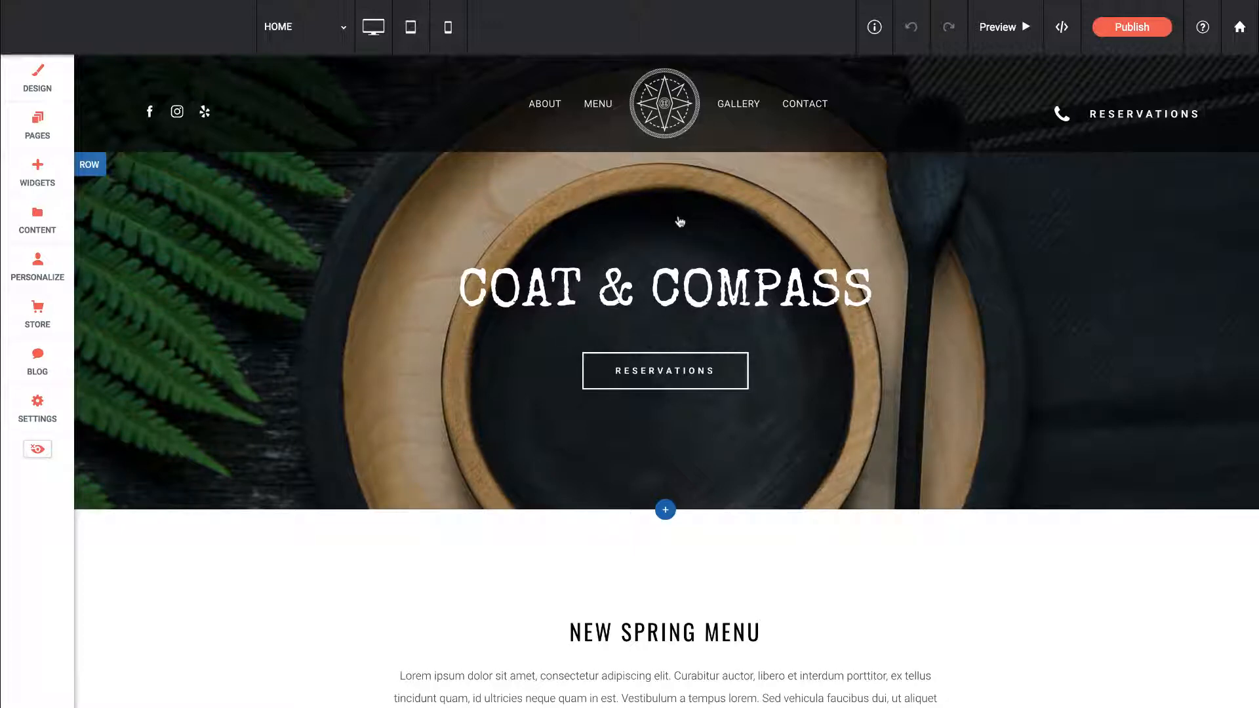
Step: Move the COAT & COMPASS title below the hero section's Reservations button and increase the space above the title
scroll(679, 221, "down", 1)
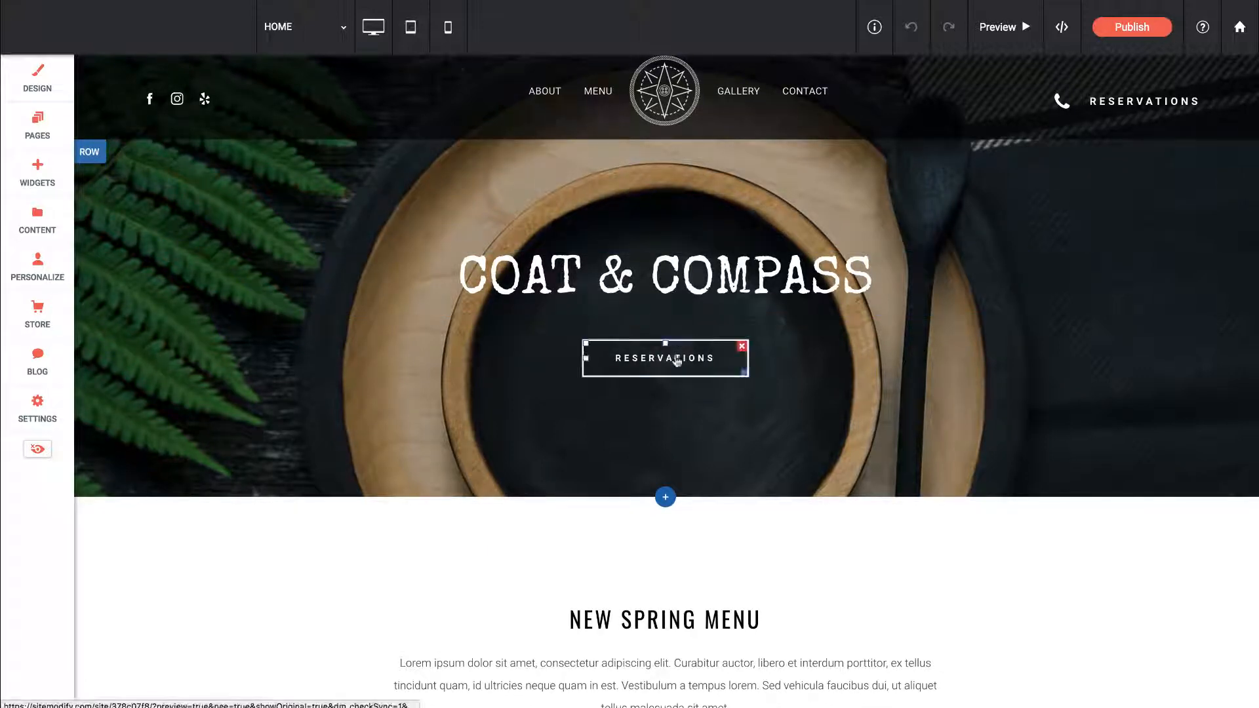
left_click_drag(685, 279, 608, 362)
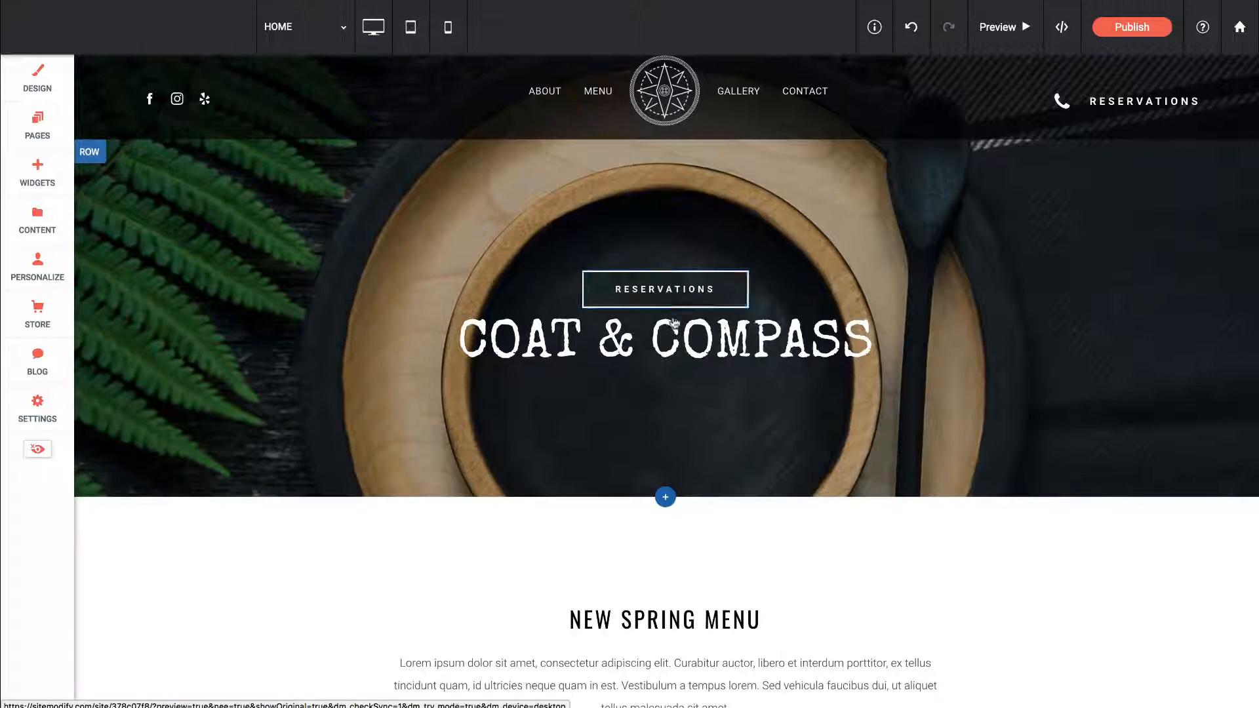
left_click_drag(665, 317, 666, 342)
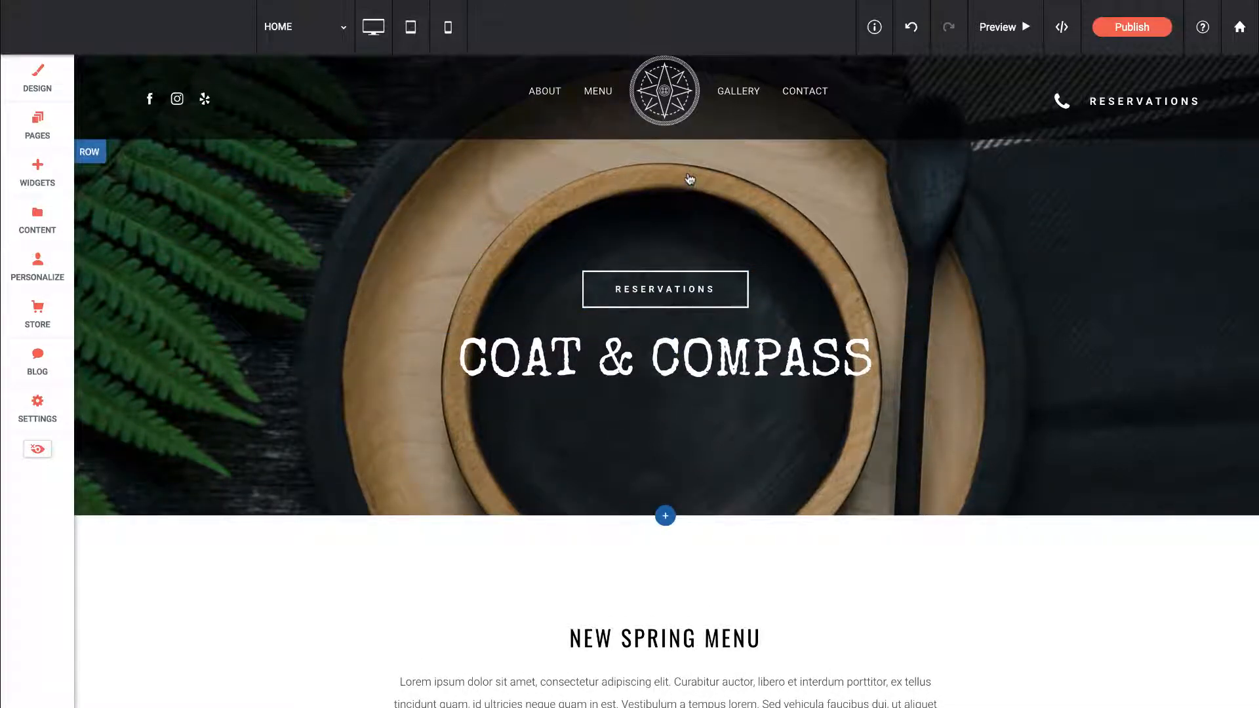
Step: Examine the hero Reservations button's content, design and context options without changing them
left_click(681, 298)
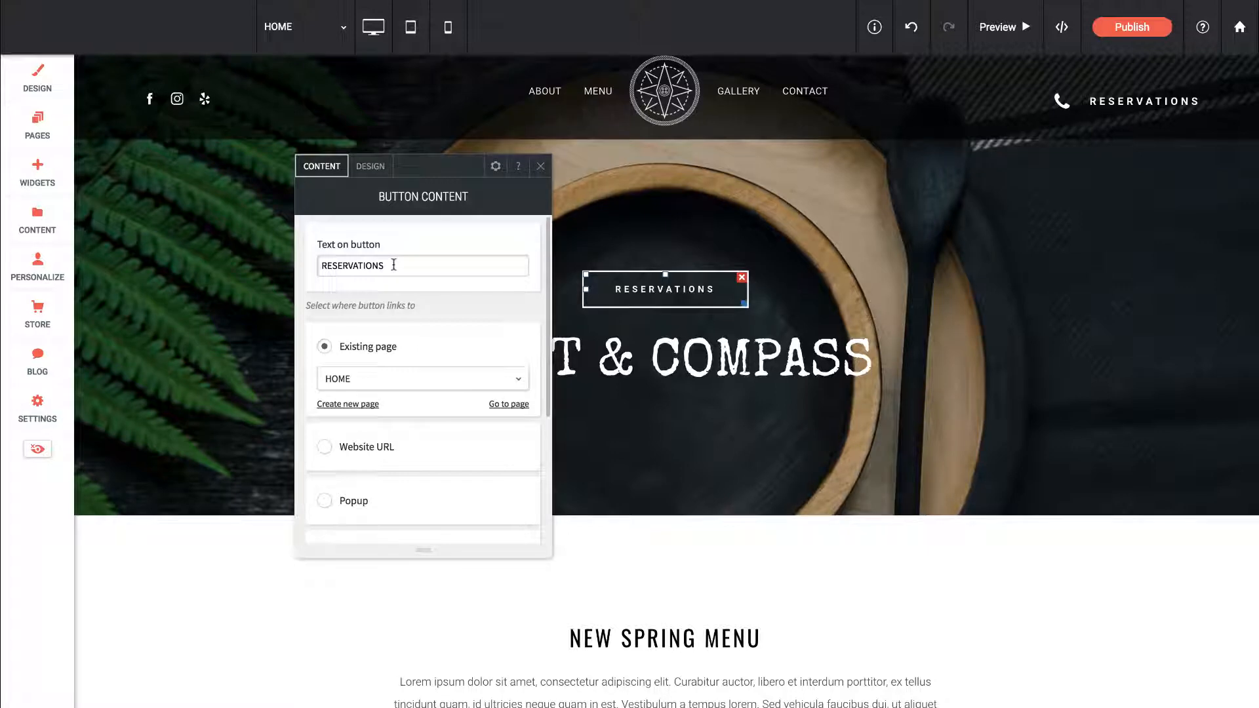
left_click(372, 166)
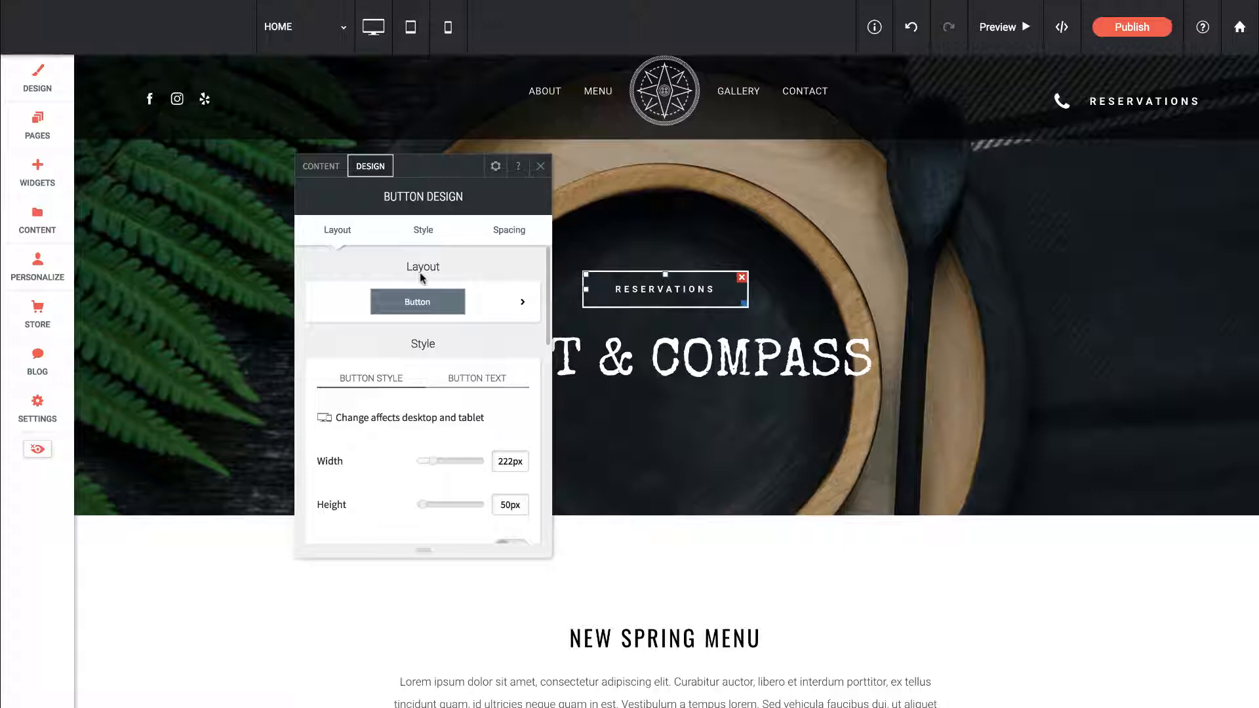
scroll(419, 273, "down", 1)
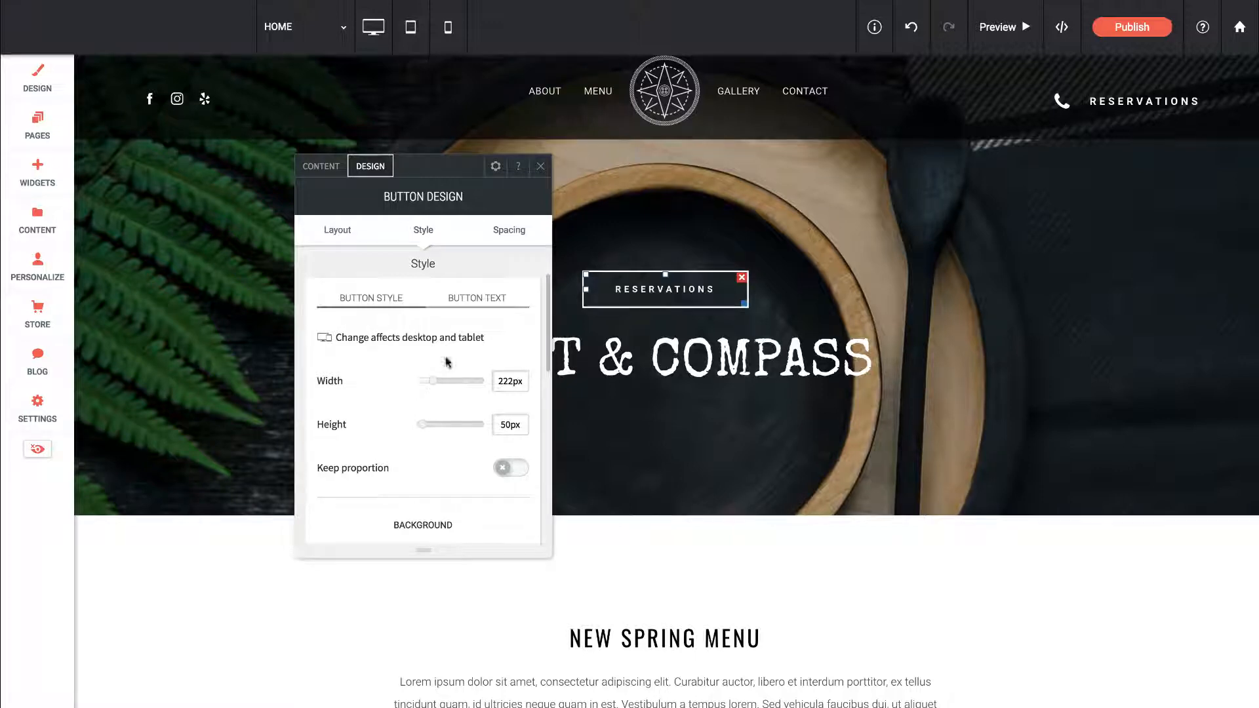
left_click(496, 167)
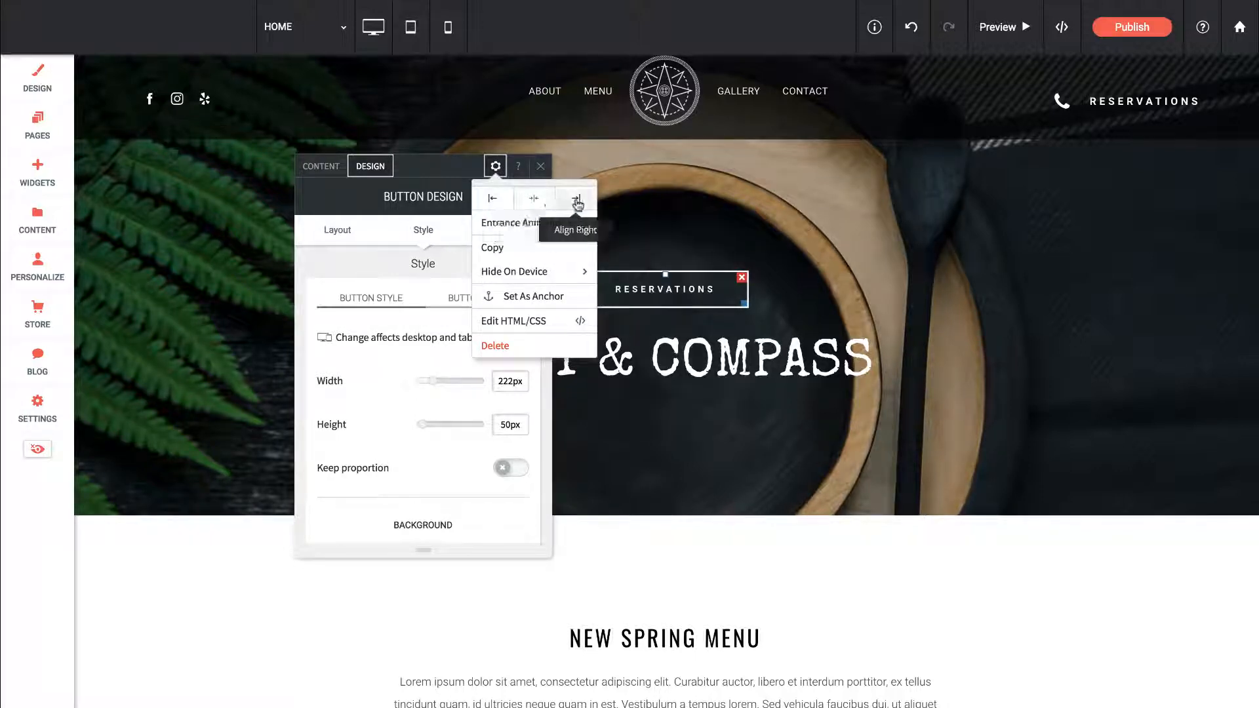
mouse_move(550, 229)
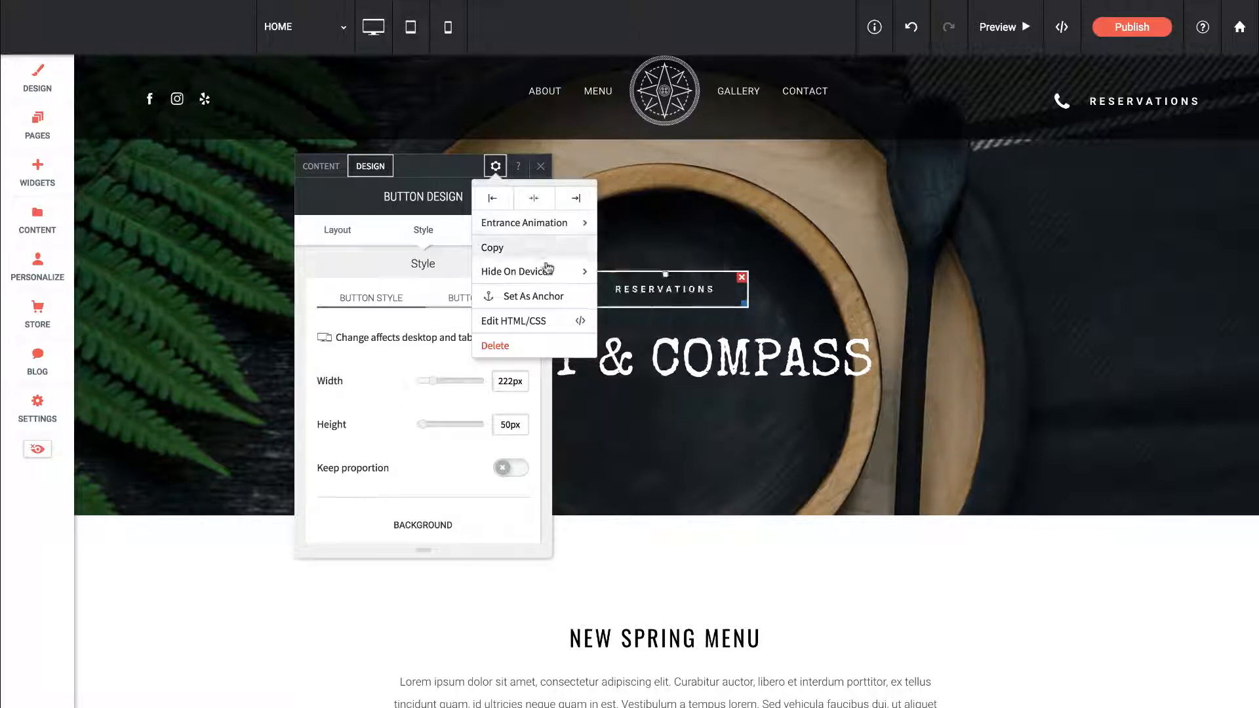
mouse_move(545, 278)
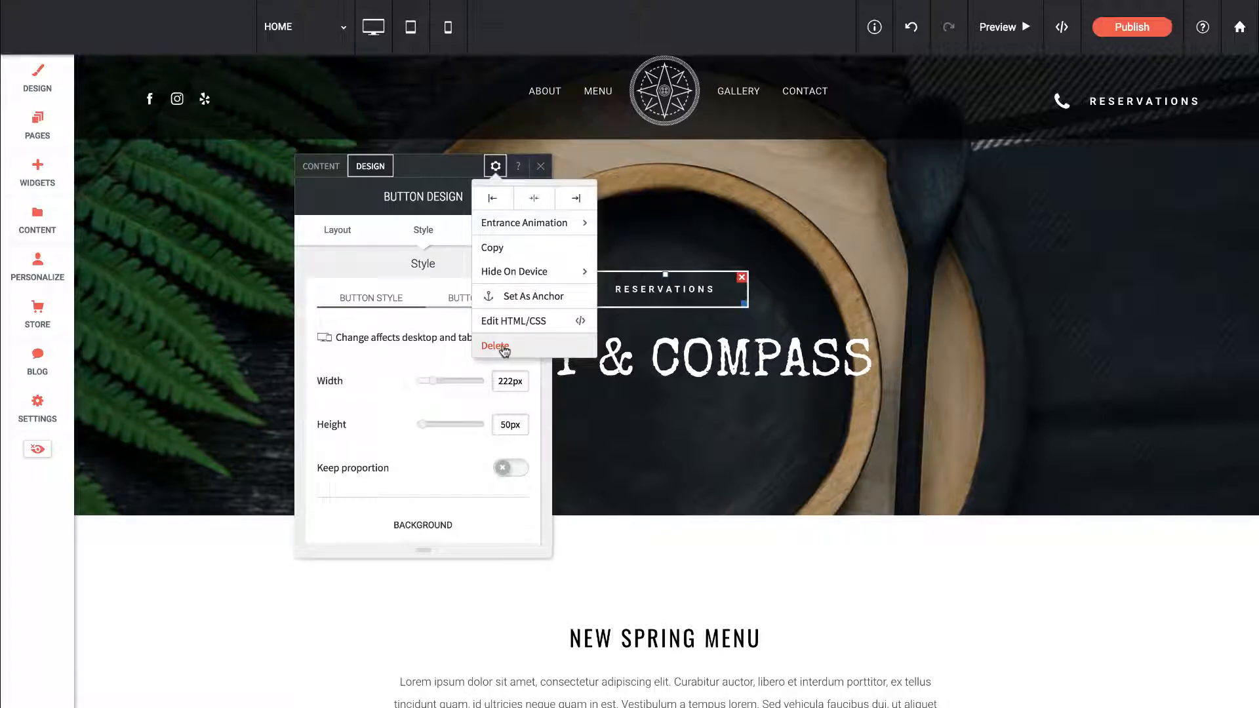
left_click(450, 174)
left_click(548, 166)
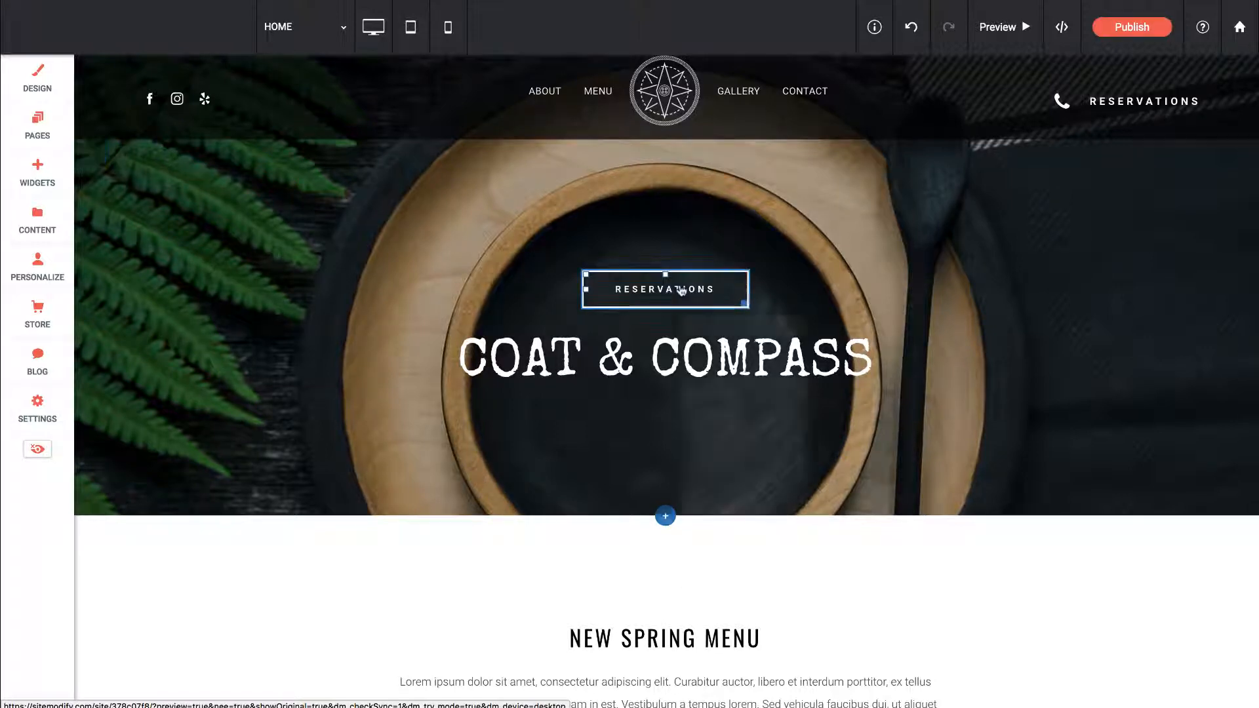
right_click(682, 290)
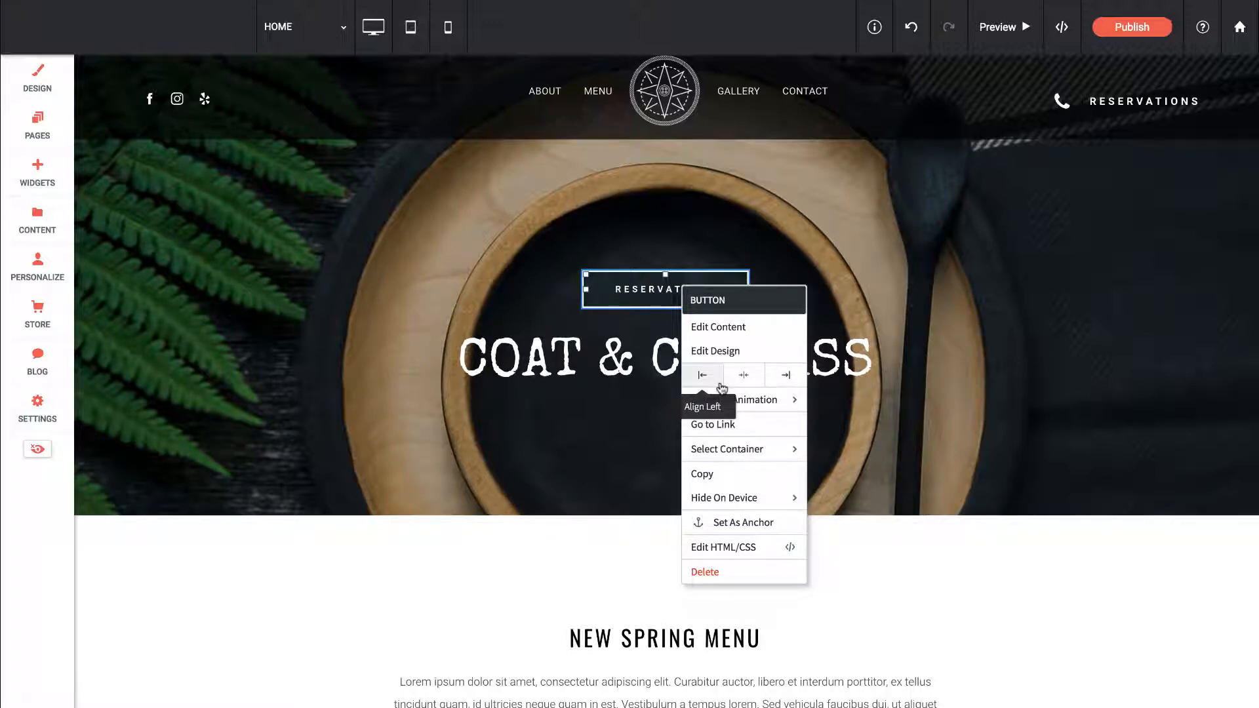
left_click(669, 226)
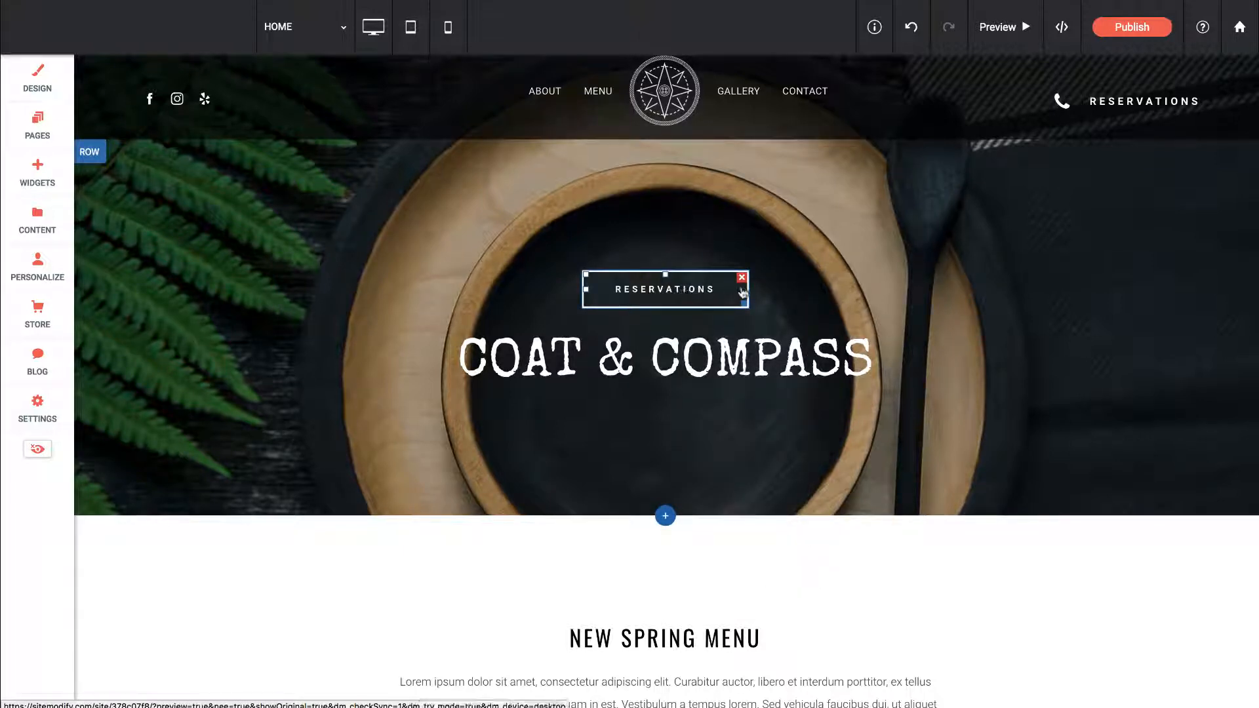
Step: Delete the hero section's Reservations button and undo the deletion
right_click(701, 289)
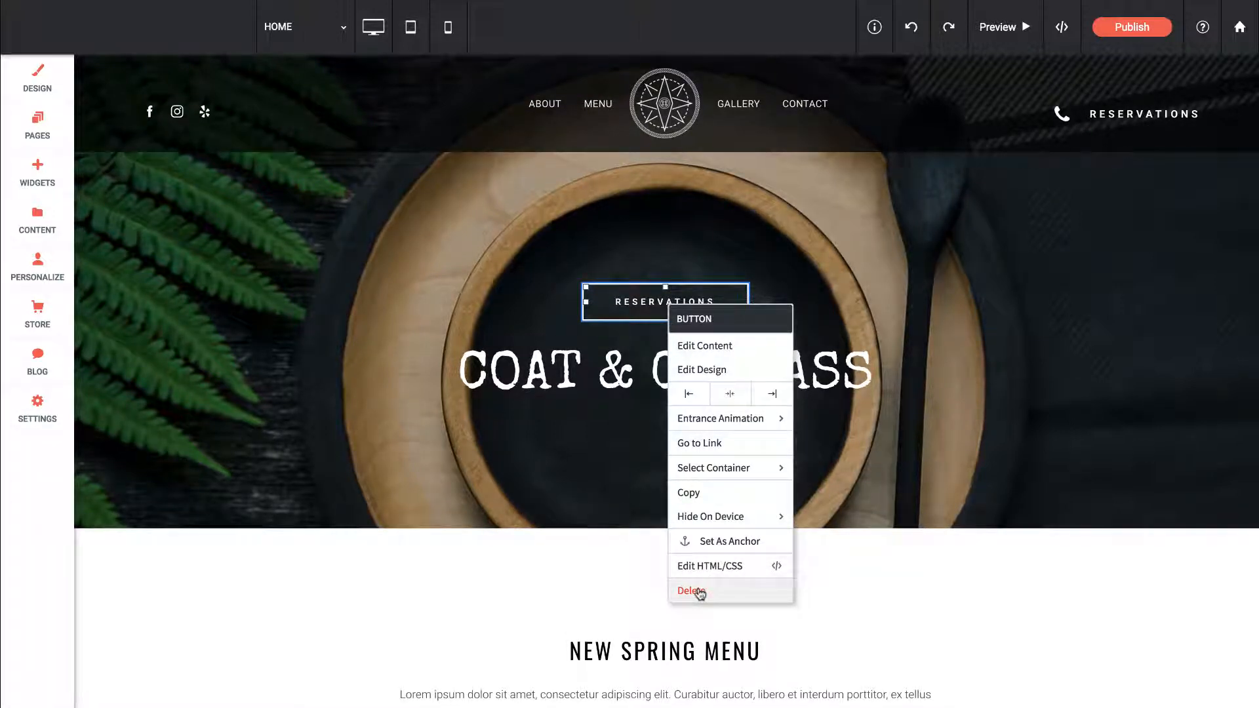
left_click(698, 592)
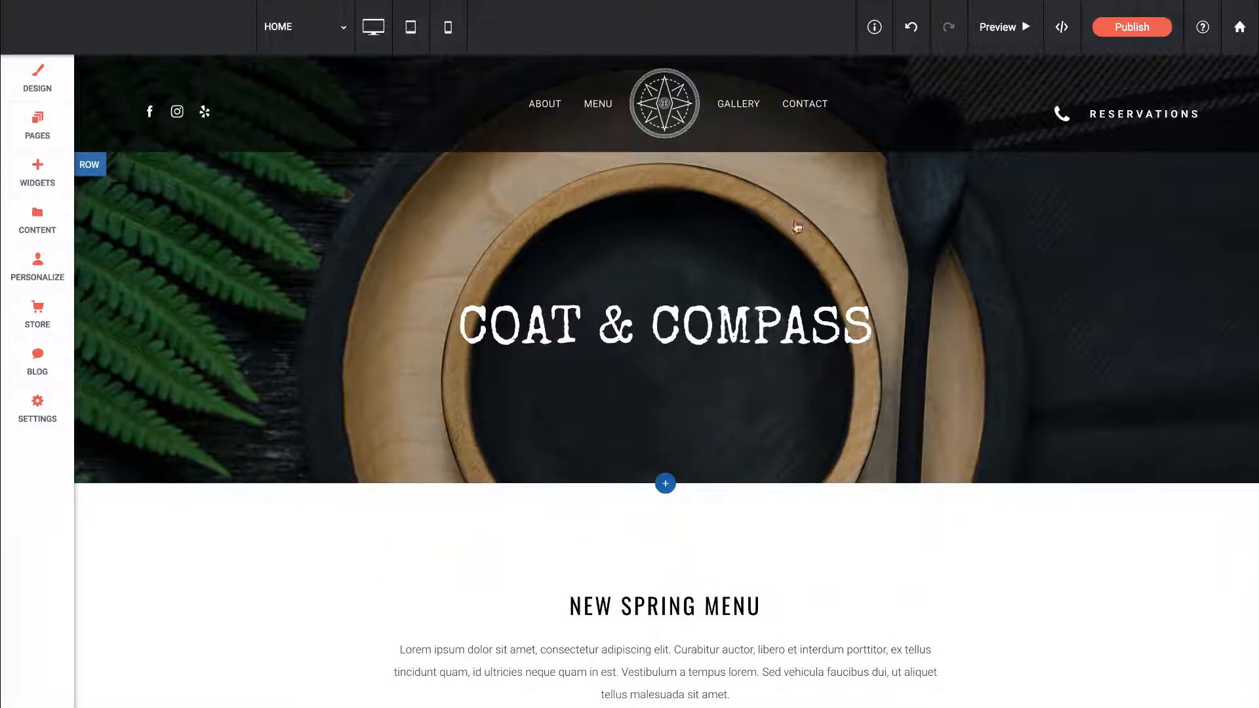
left_click(912, 29)
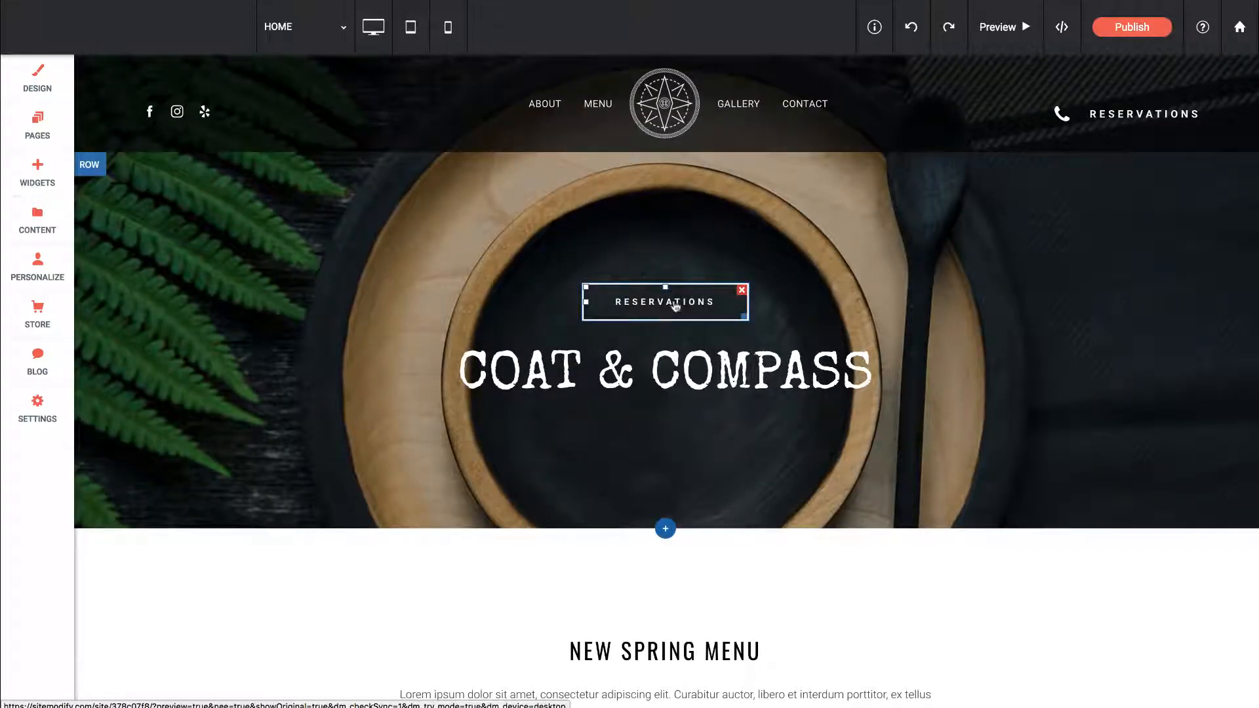
Step: Move the Reservations button below the COAT & COMPASS title in the hero section
left_click_drag(675, 307, 747, 411)
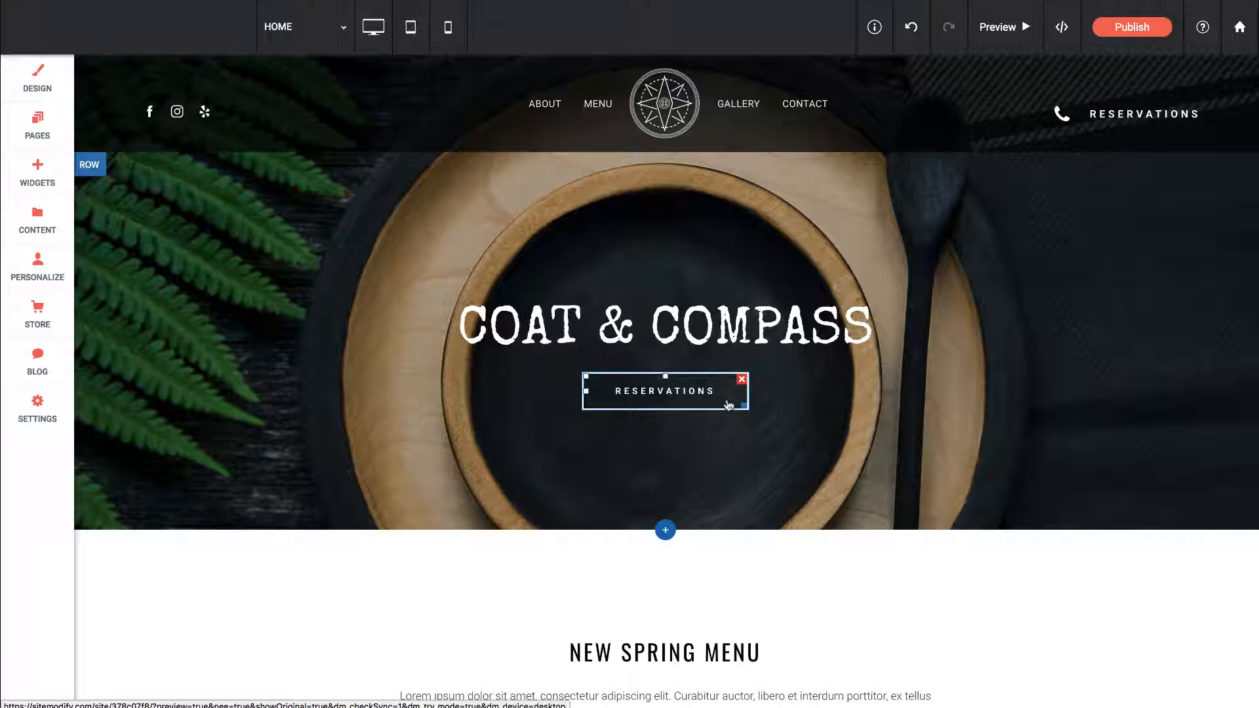
Step: Check the tablet layout, and in the mobile layout increase the space above the NEW SPRING MENU heading
left_click(409, 33)
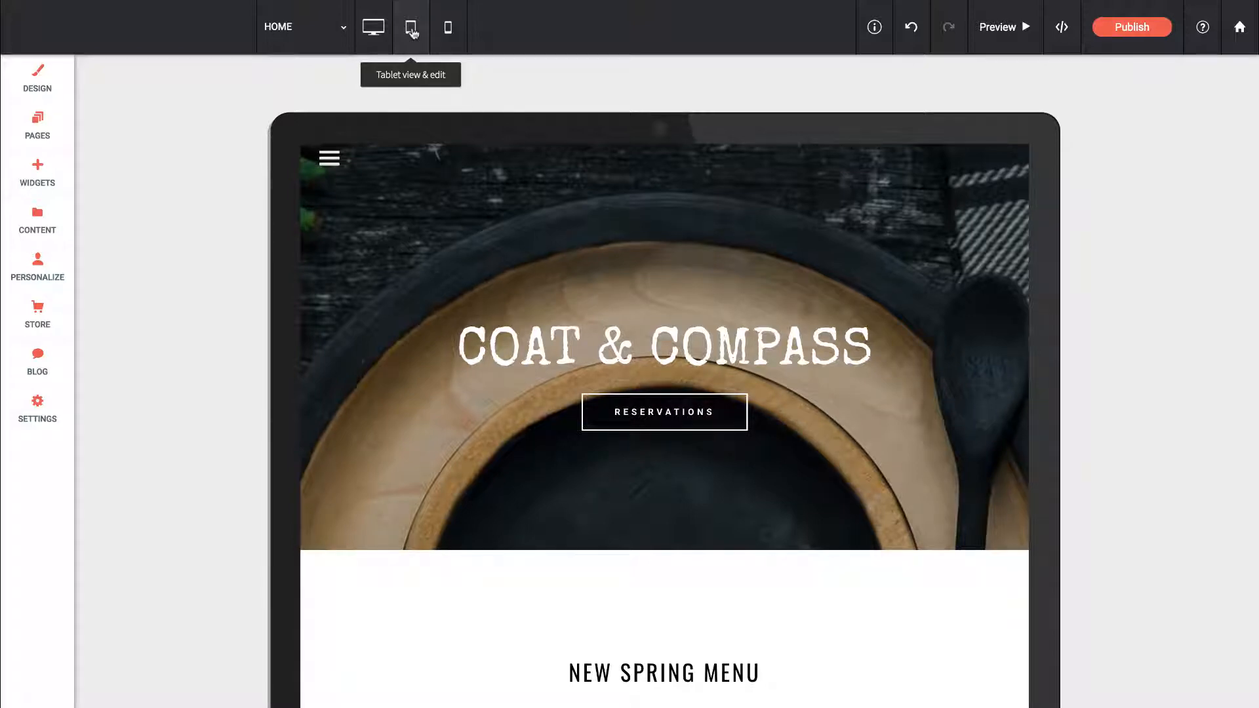
left_click(450, 35)
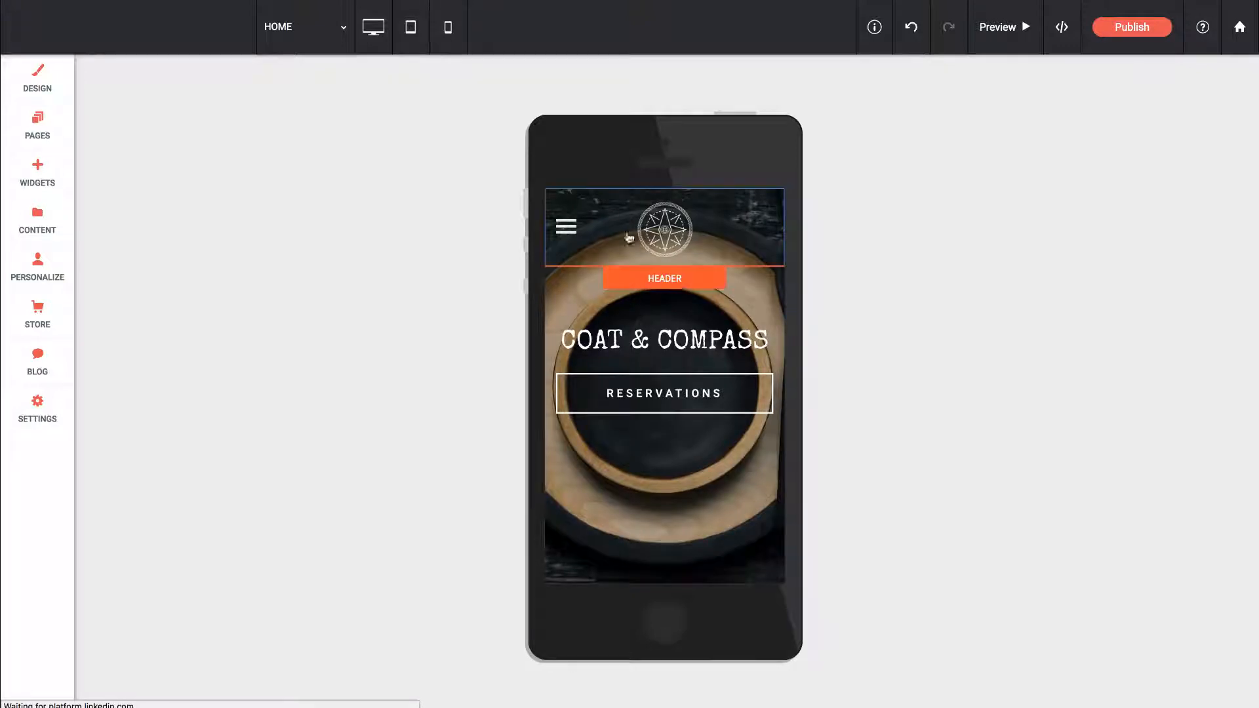
scroll(661, 427, "down", 5)
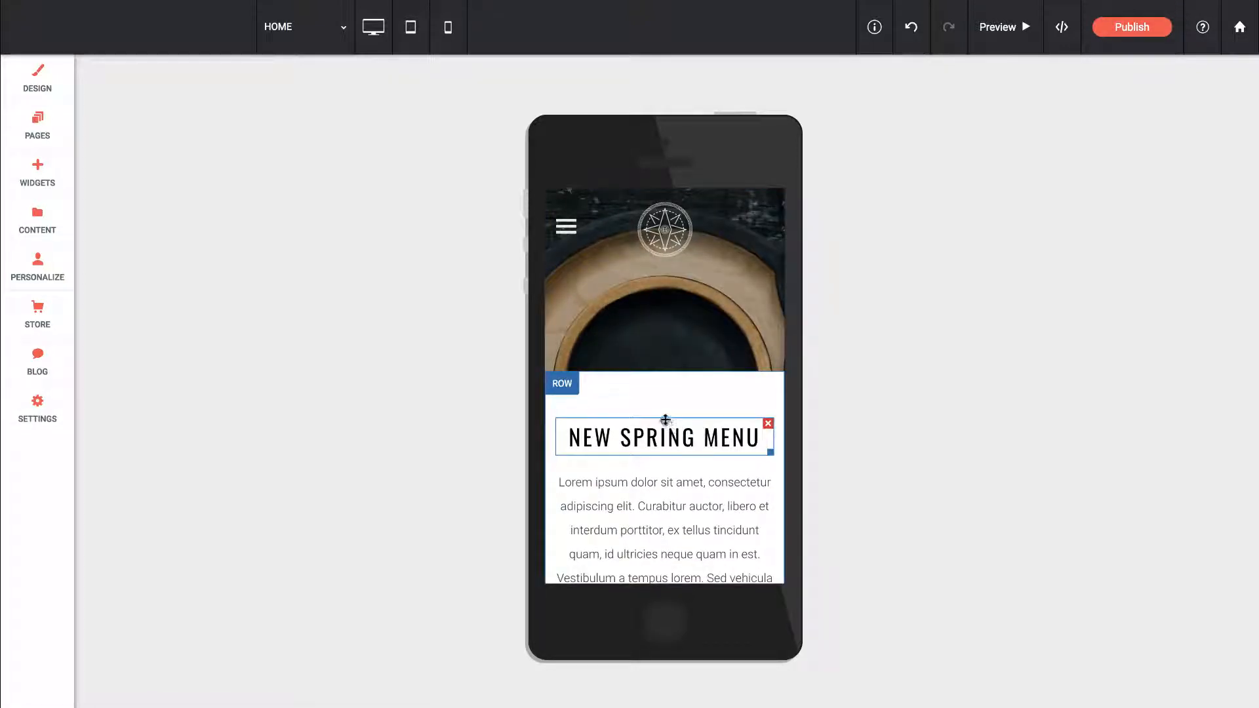
left_click_drag(665, 421, 665, 511)
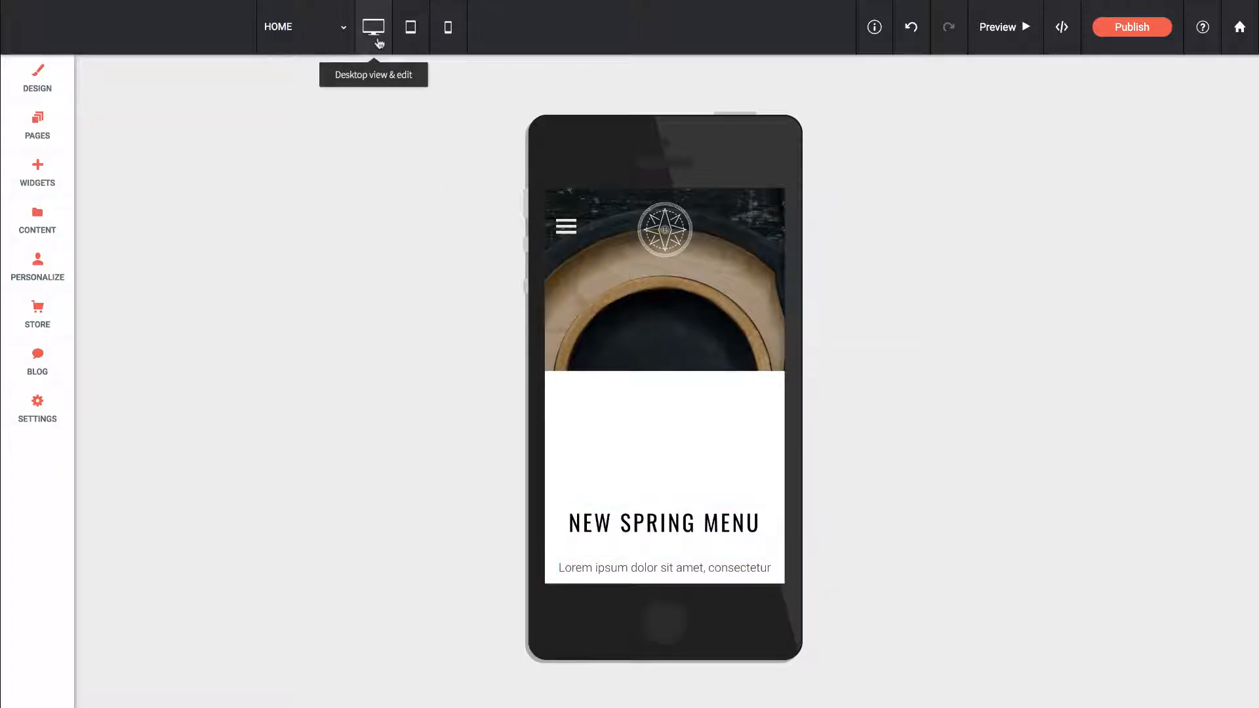
Step: Return to the desktop layout and check the spacing around the NEW SPRING MENU heading
left_click(378, 41)
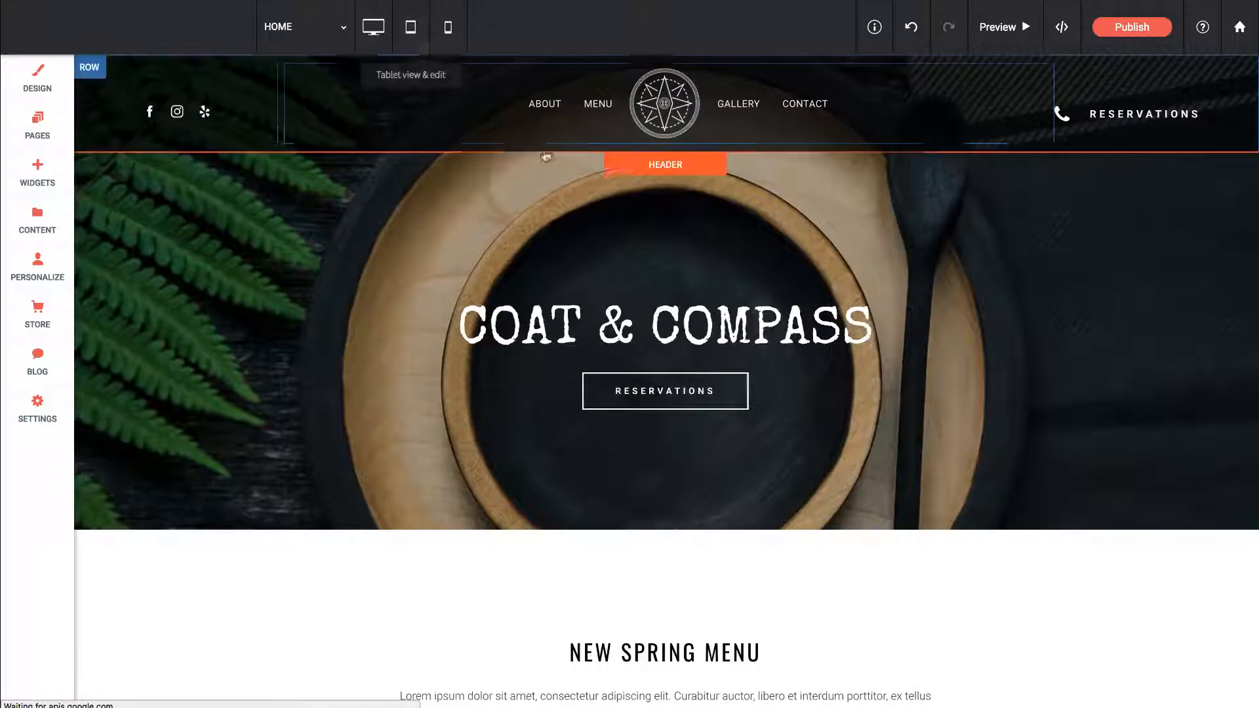
scroll(693, 401, "down", 3)
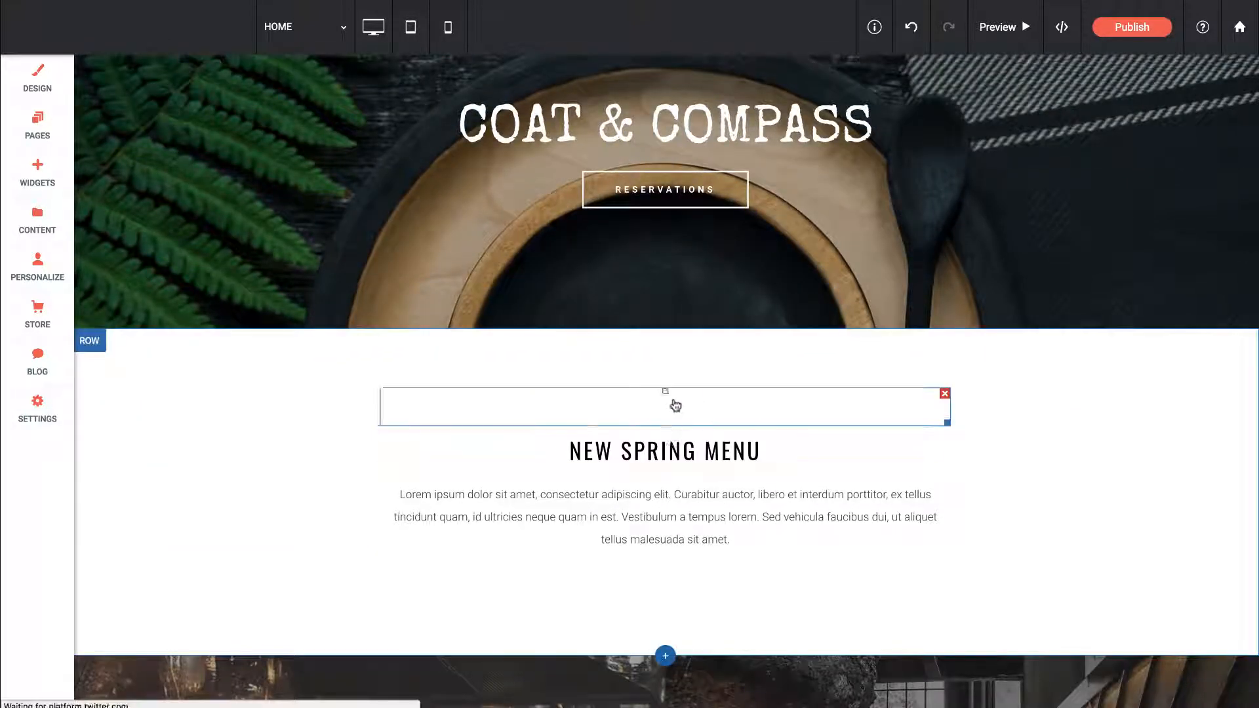
scroll(676, 405, "up", 3)
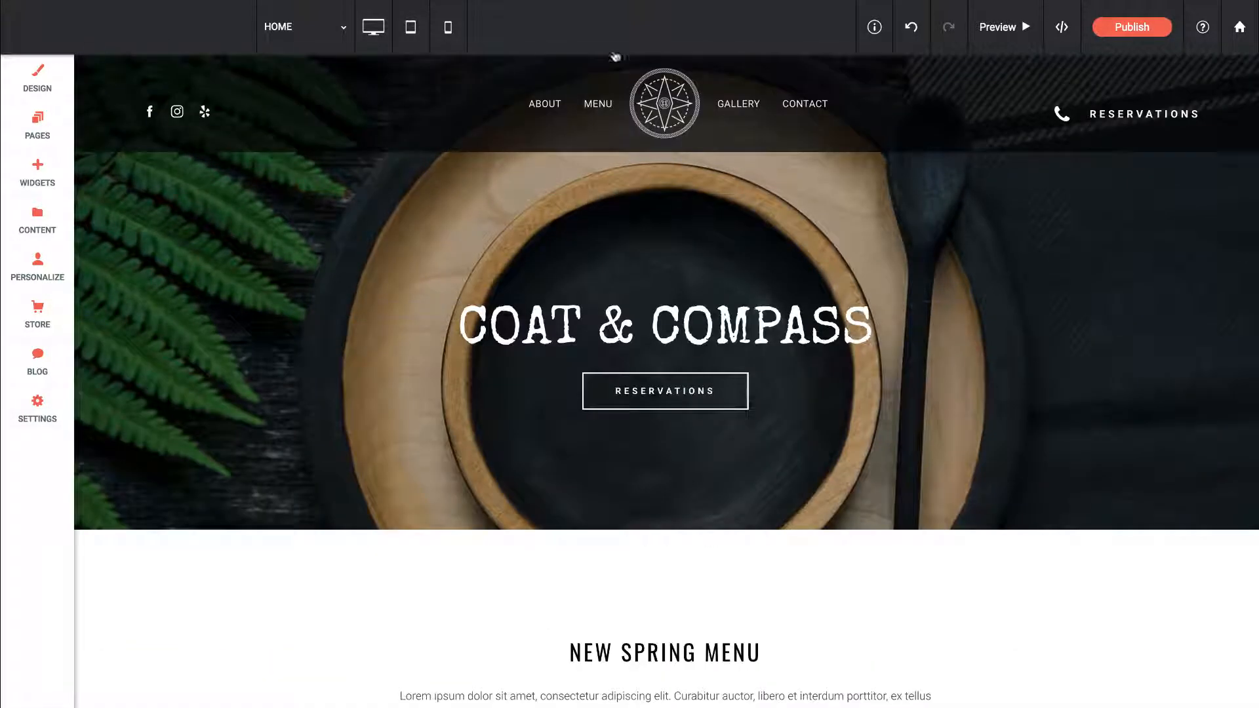
Step: Review the hero Reservations button's content and design settings, and open its Hide On Device options
left_click(680, 399)
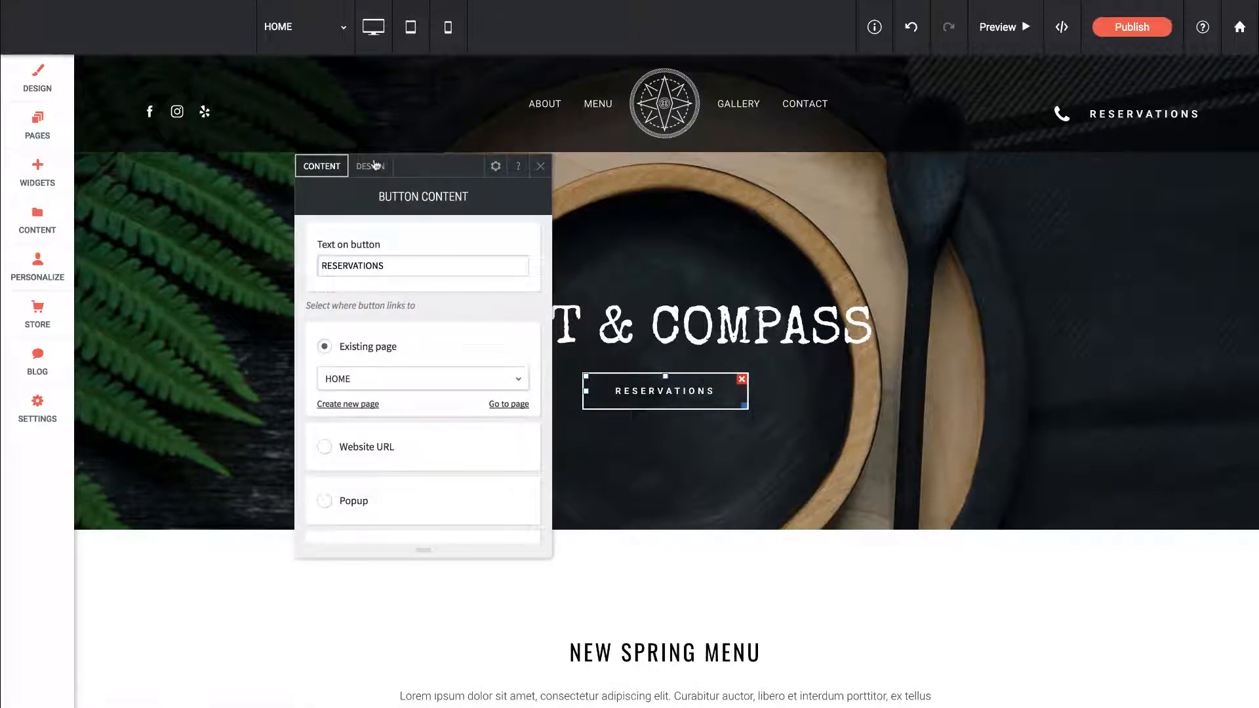
left_click(371, 166)
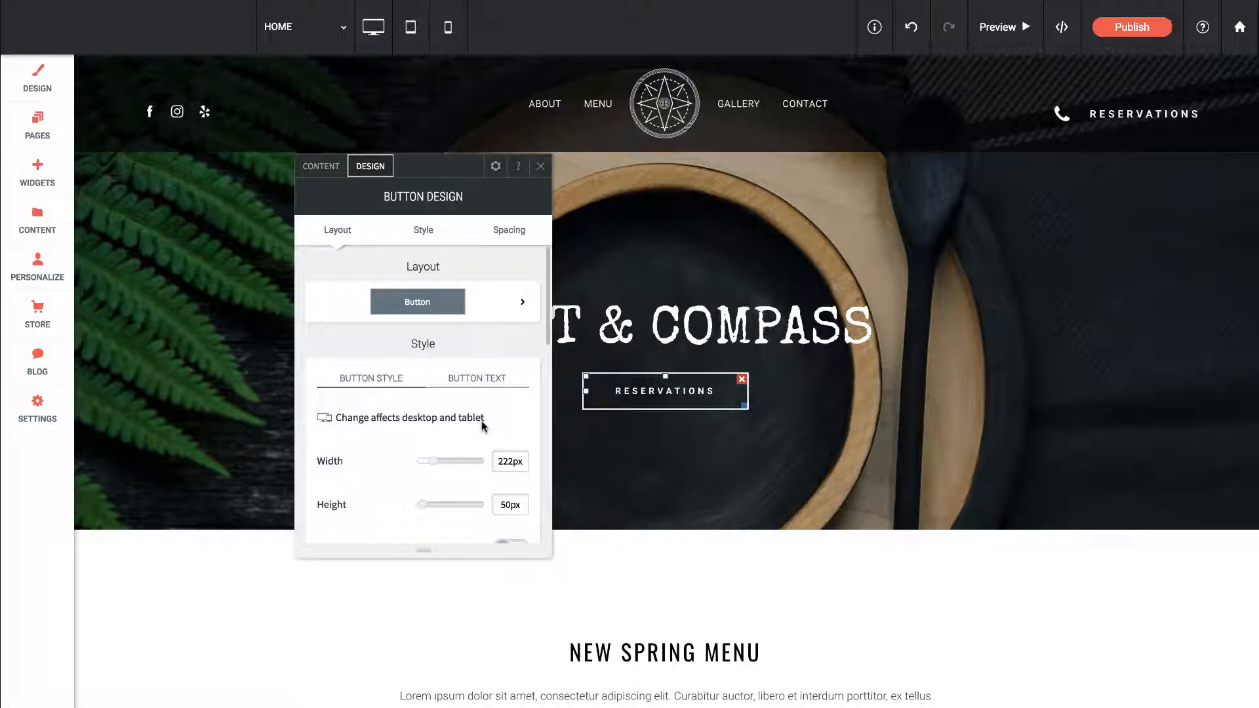
left_click(496, 168)
mouse_move(538, 277)
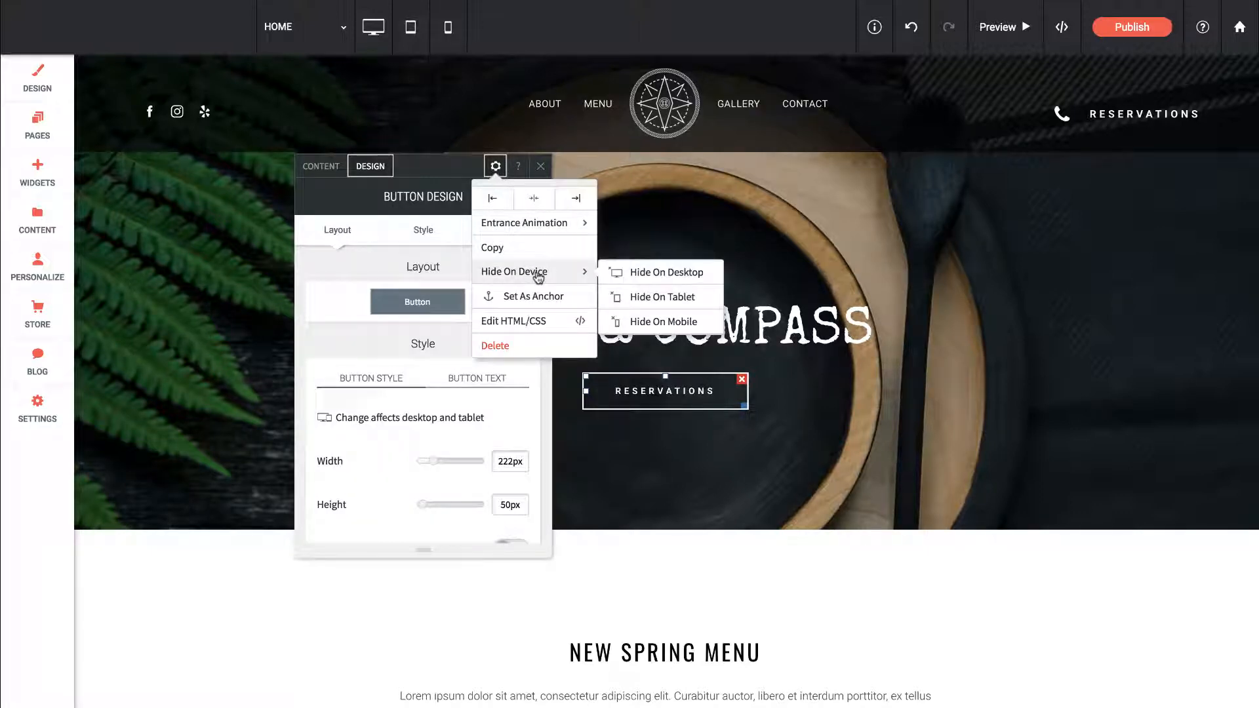